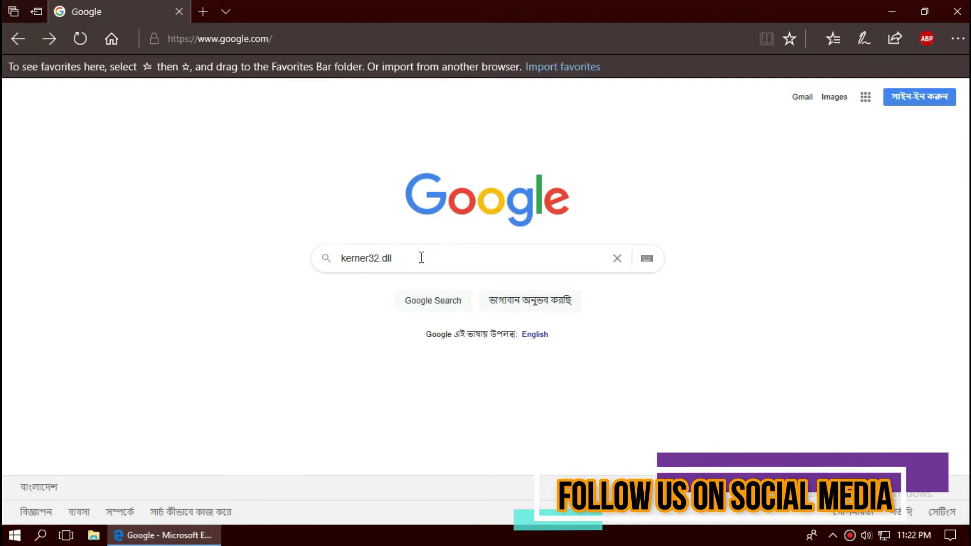
# Search Google for kerner32.dll and open the DLL-files.com kernel32.dll result.
pyautogui.click(421, 258)
pyautogui.press('Return')
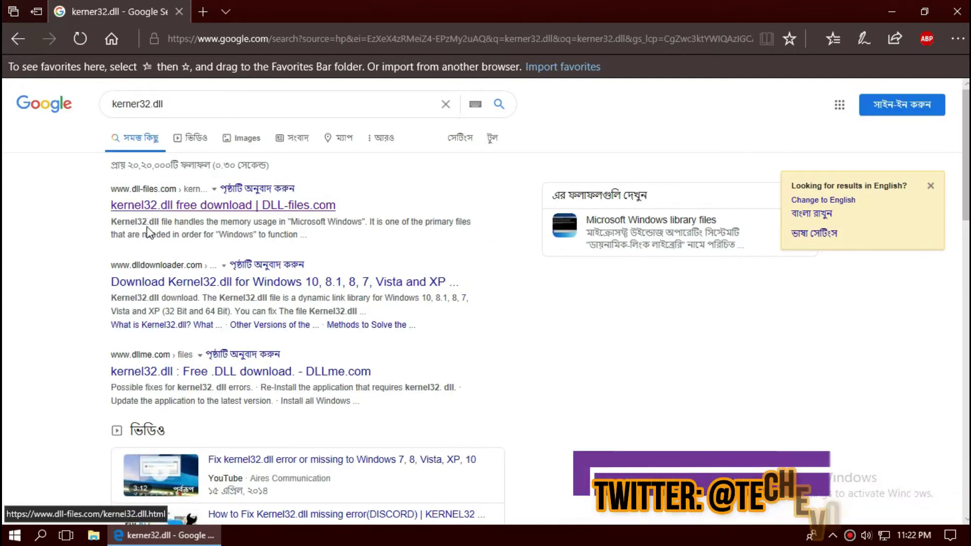
pyautogui.click(140, 195)
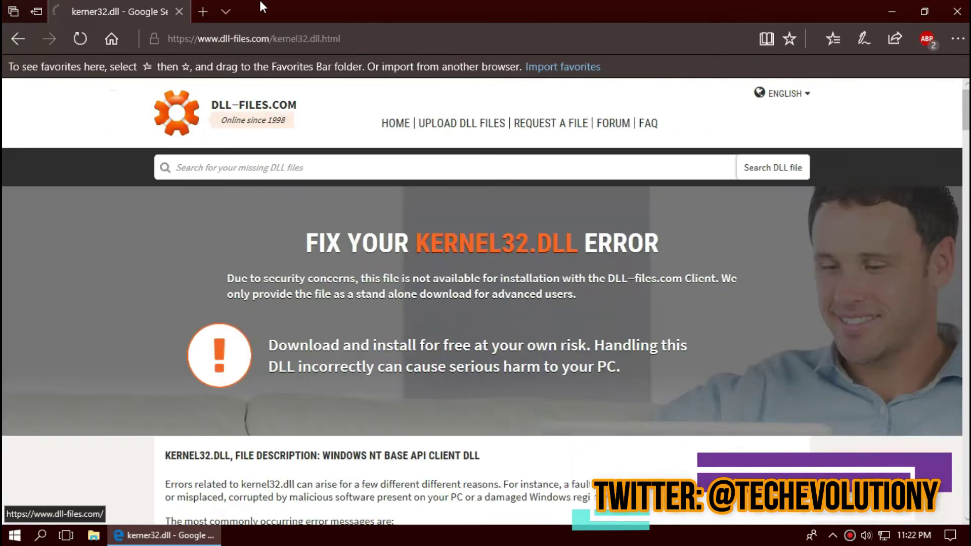
# Scroll the kernel32.dll page to its version list, e.g. 10.0.19041.292 and 10.0.18362.778.
pyautogui.click(257, 37)
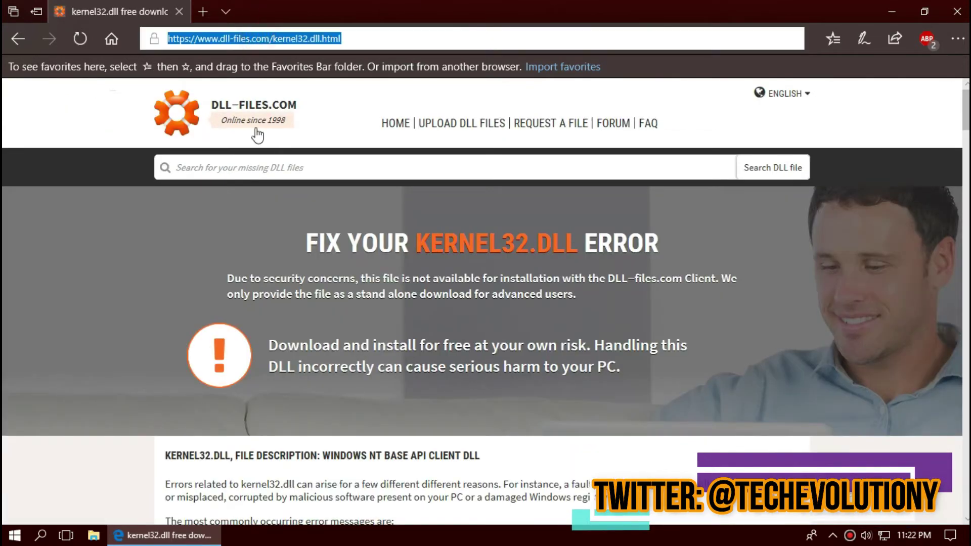
pyautogui.scroll(-15, 378, 237)
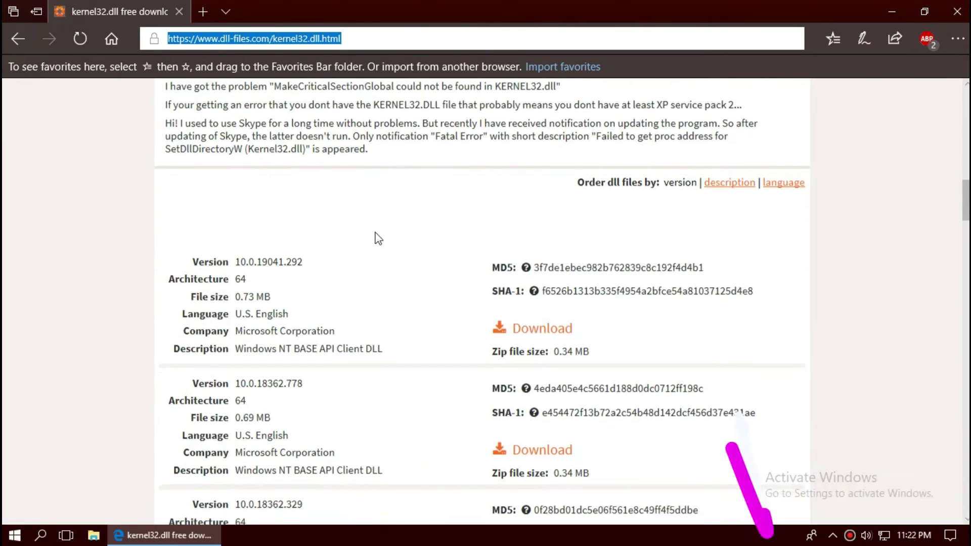
pyautogui.scroll(-3, 378, 237)
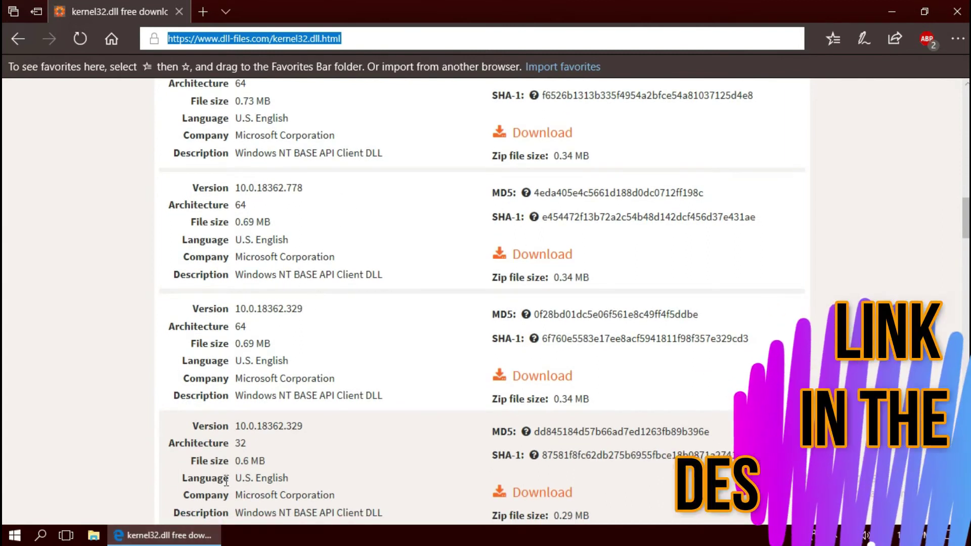
pyautogui.moveTo(264, 443); pyautogui.dragTo(253, 399)
pyautogui.moveTo(182, 201); pyautogui.dragTo(341, 321)
pyautogui.scroll(4, 340, 320)
pyautogui.press('super')
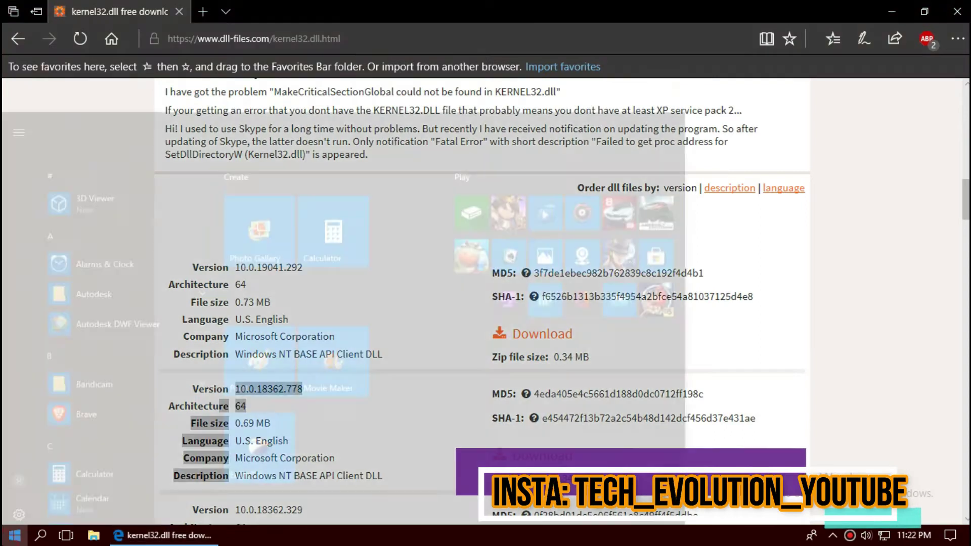
pyautogui.write('syste')
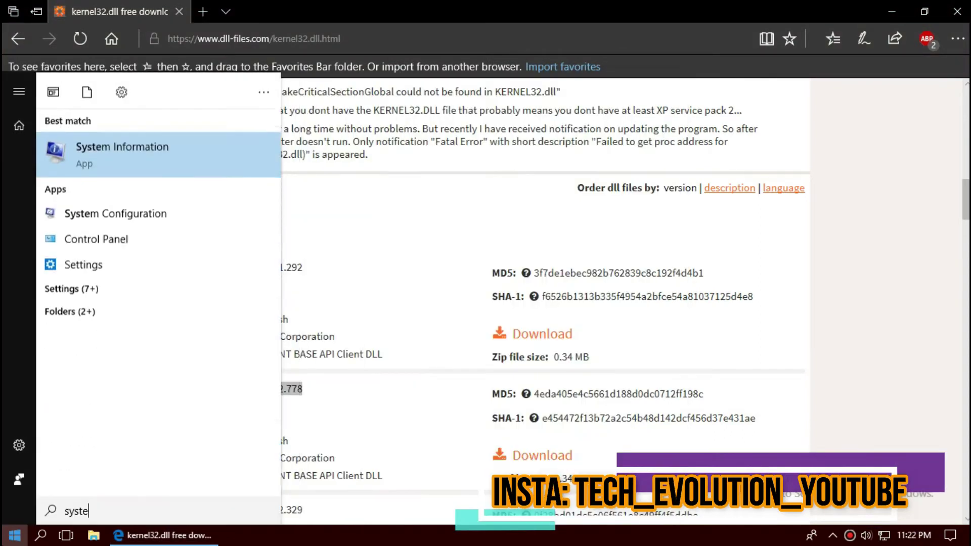
pyautogui.press('Return')
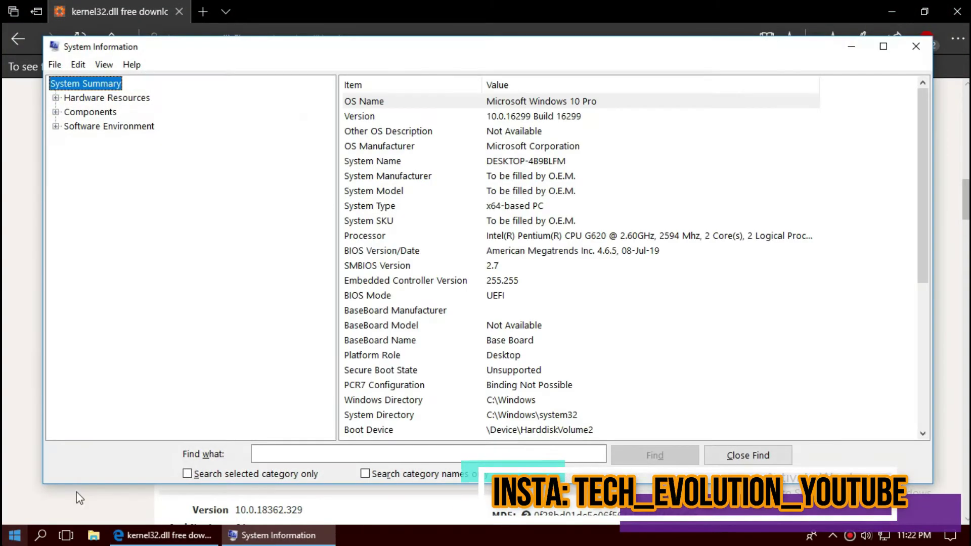
pyautogui.click(559, 208)
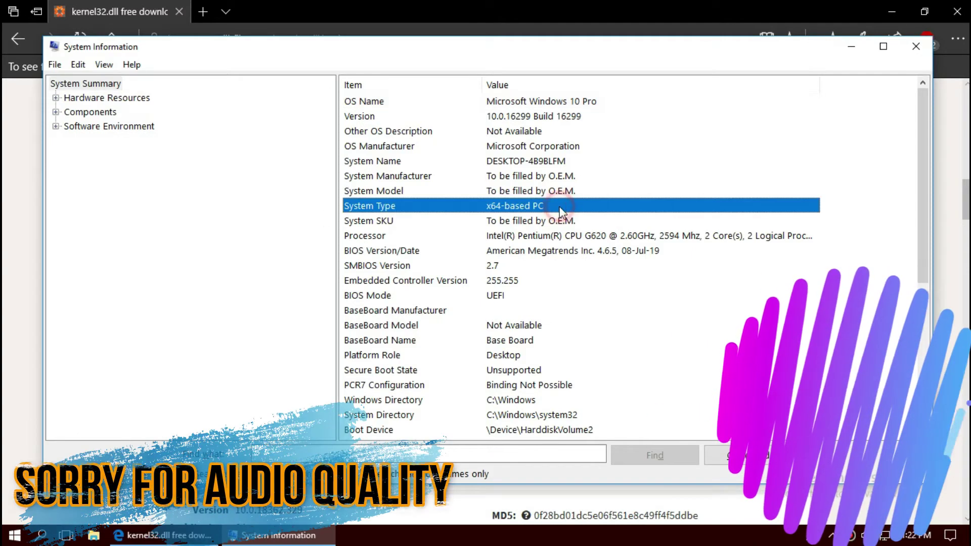
pyautogui.click(906, 51)
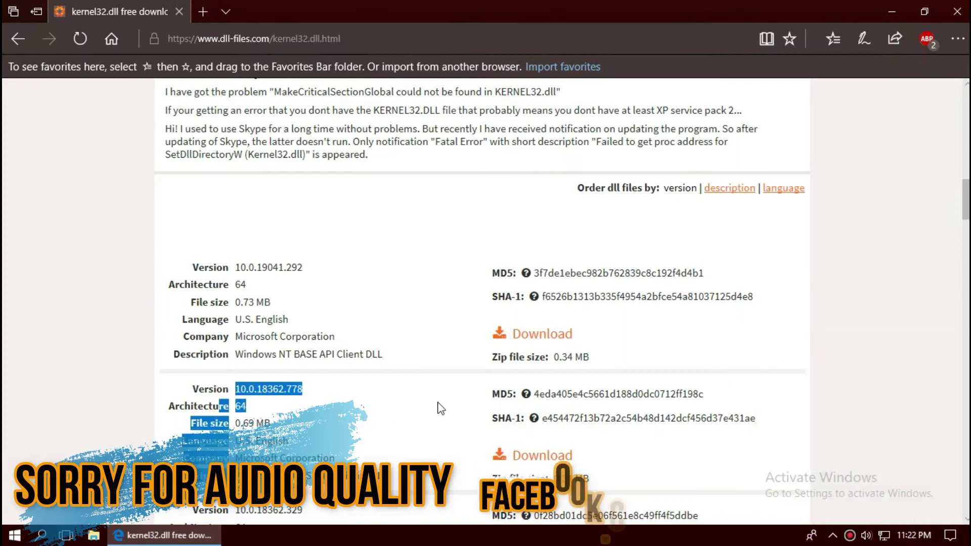
# Download the 64-bit kernel32.dll version 10.0.19041.292 and scroll to the Step 2 installation instructions.
pyautogui.click(550, 334)
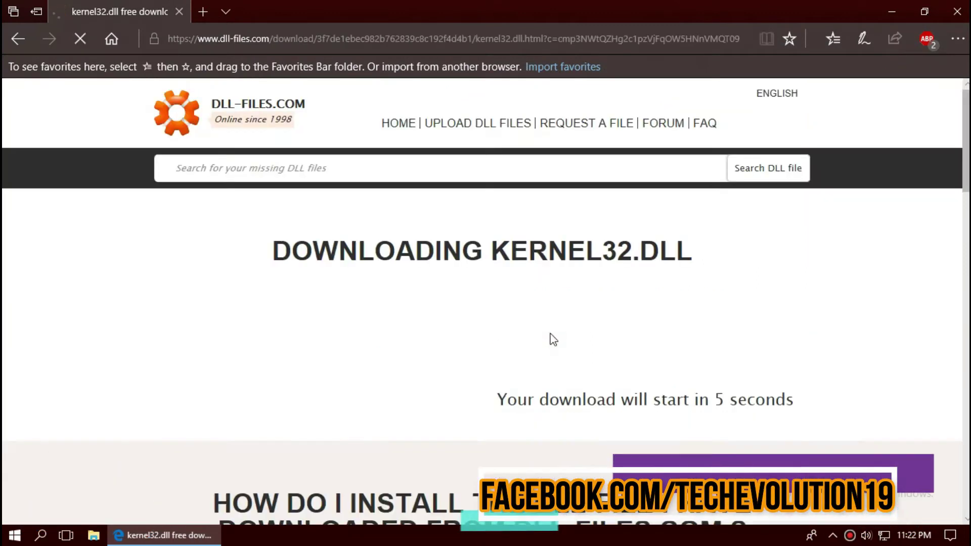
pyautogui.scroll(-1, 500, 329)
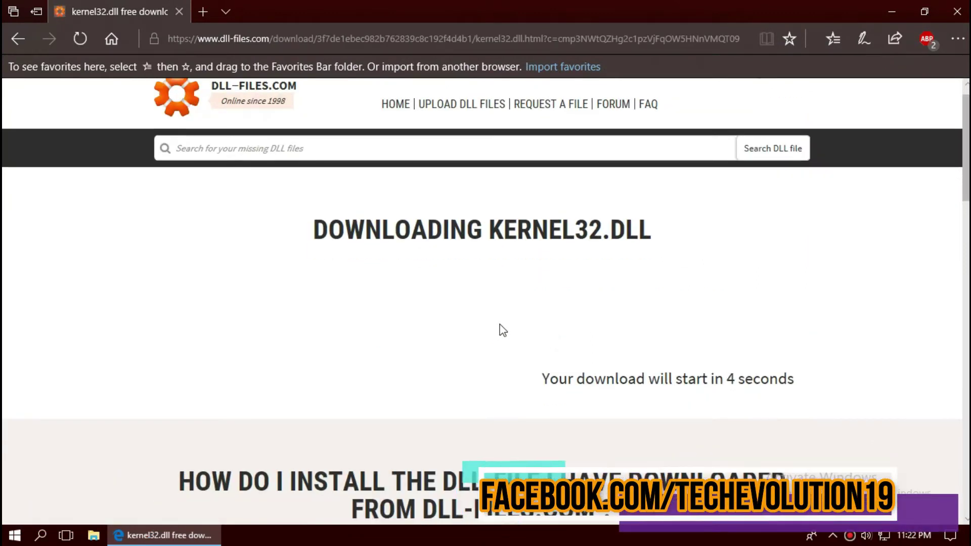
pyautogui.scroll(-5, 499, 329)
pyautogui.scroll(-4, 502, 330)
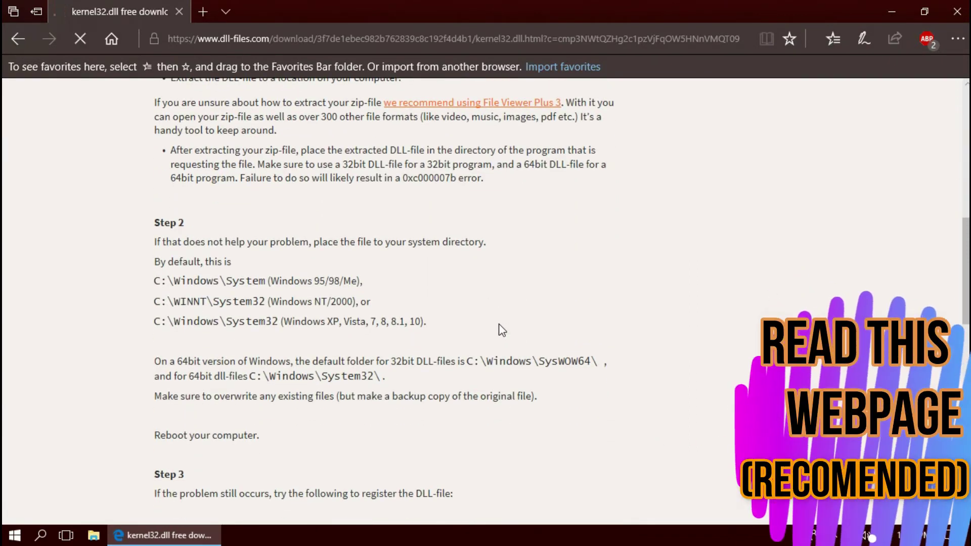
# Open kernel32 (1).zip in WinRAR, select kernel32.dll, and minimize Edge to the desktop.
pyautogui.click(557, 502)
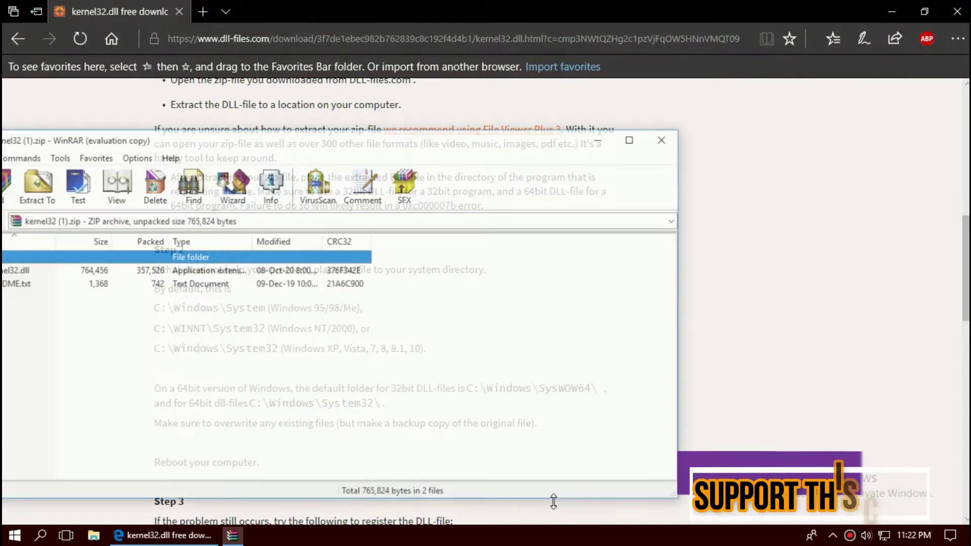
pyautogui.moveTo(227, 145); pyautogui.dragTo(500, 137)
pyautogui.click(278, 263)
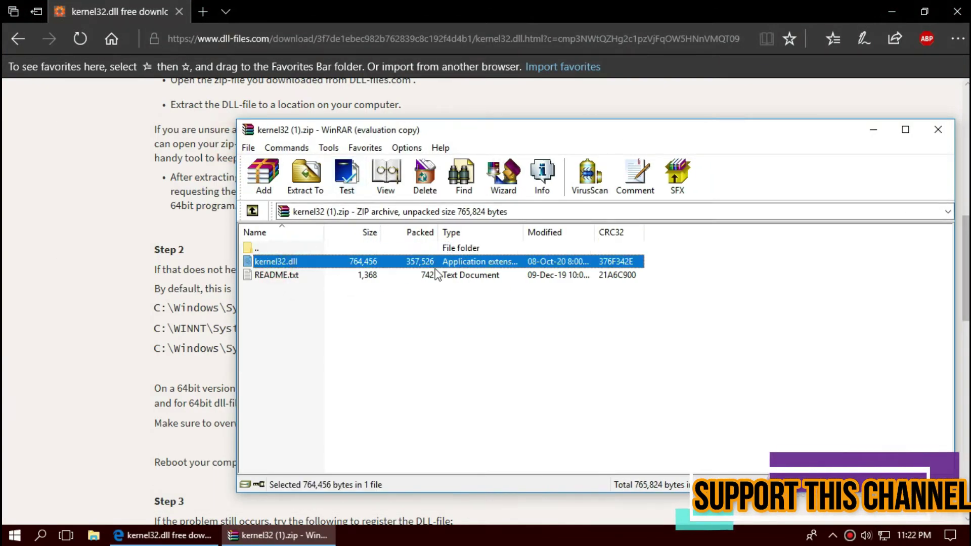
pyautogui.click(879, 8)
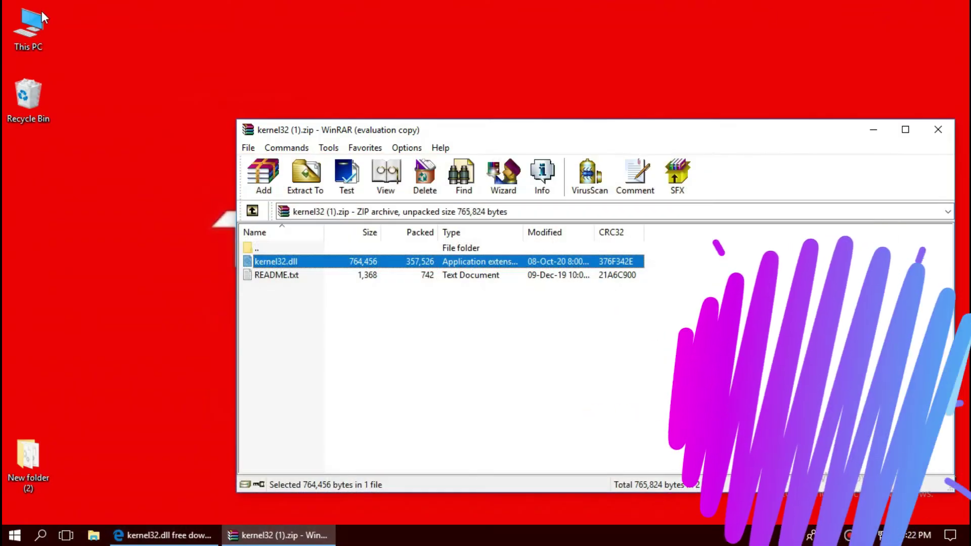
# Browse from This PC to New Volume (C:) > Windows > System32.
pyautogui.doubleClick(25, 25)
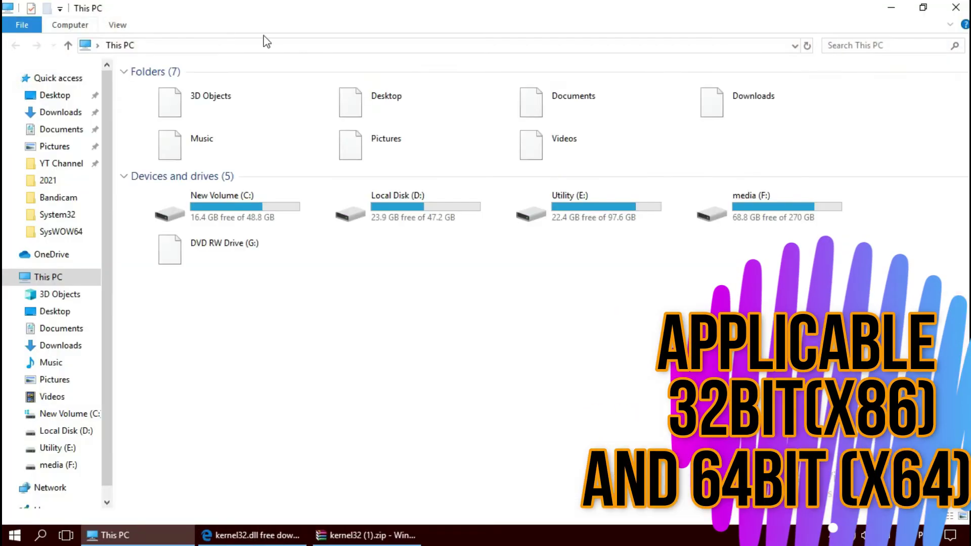
pyautogui.doubleClick(233, 204)
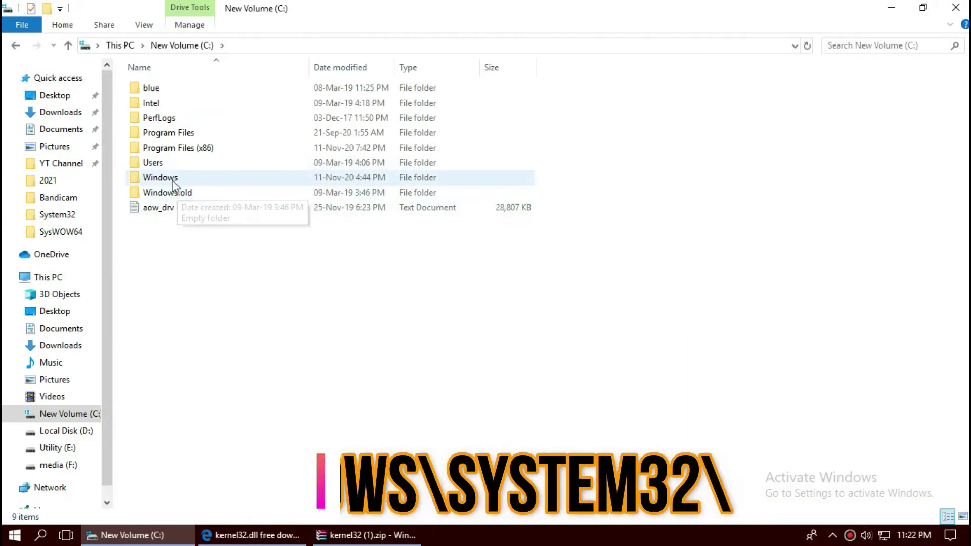
pyautogui.doubleClick(173, 181)
pyautogui.scroll(-13, 342, 369)
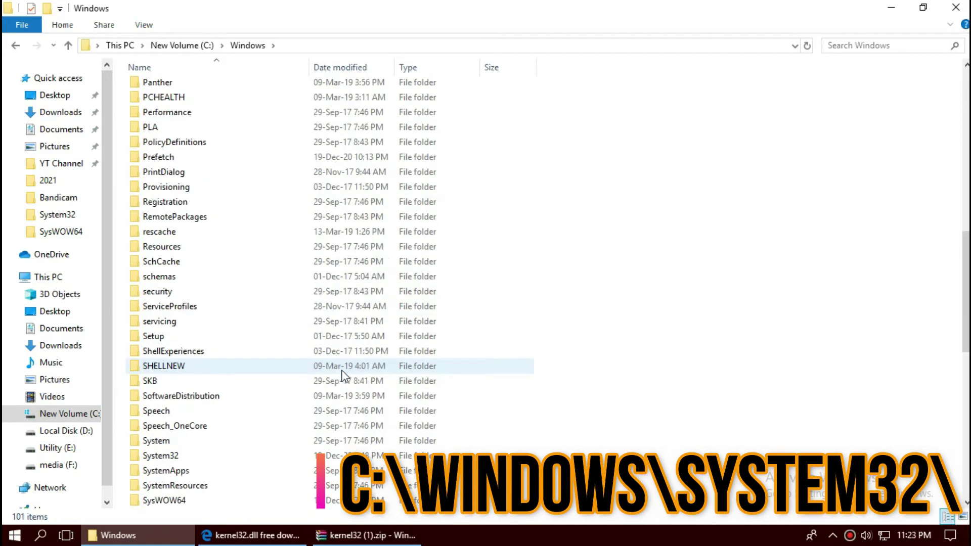
pyautogui.doubleClick(154, 456)
# Drag kernel32.dll from the WinRAR archive into System32, replacing the existing file with admin permission.
pyautogui.click(375, 536)
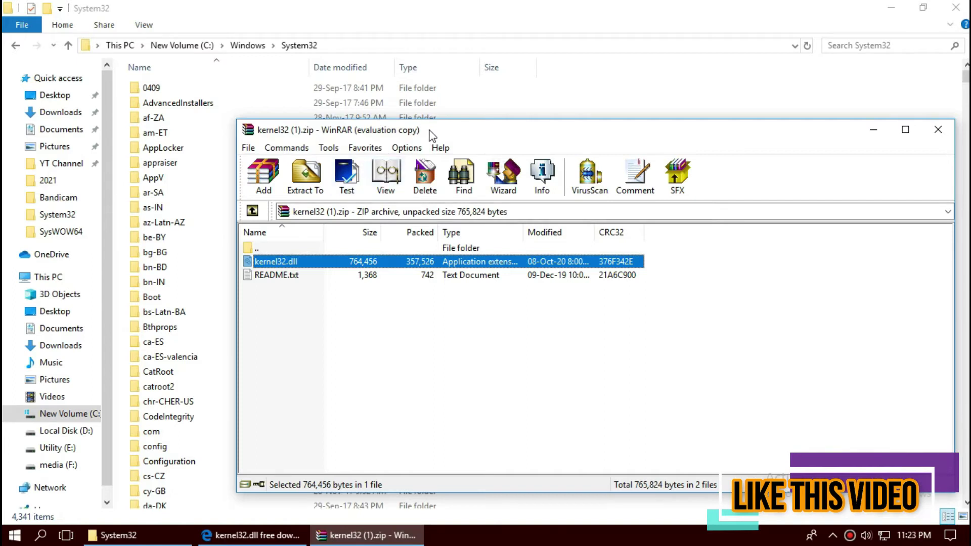
pyautogui.moveTo(431, 135); pyautogui.dragTo(278, 136)
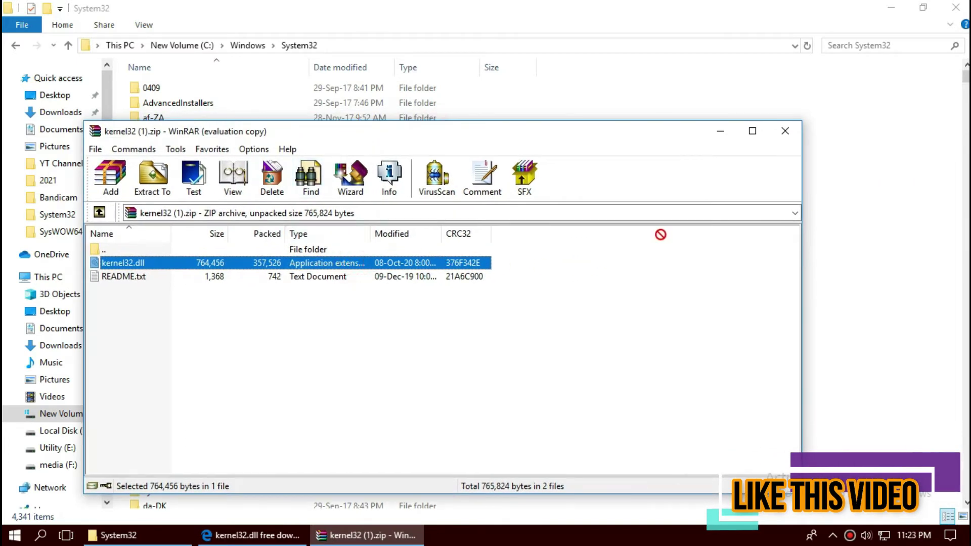
pyautogui.moveTo(660, 234); pyautogui.dragTo(856, 202)
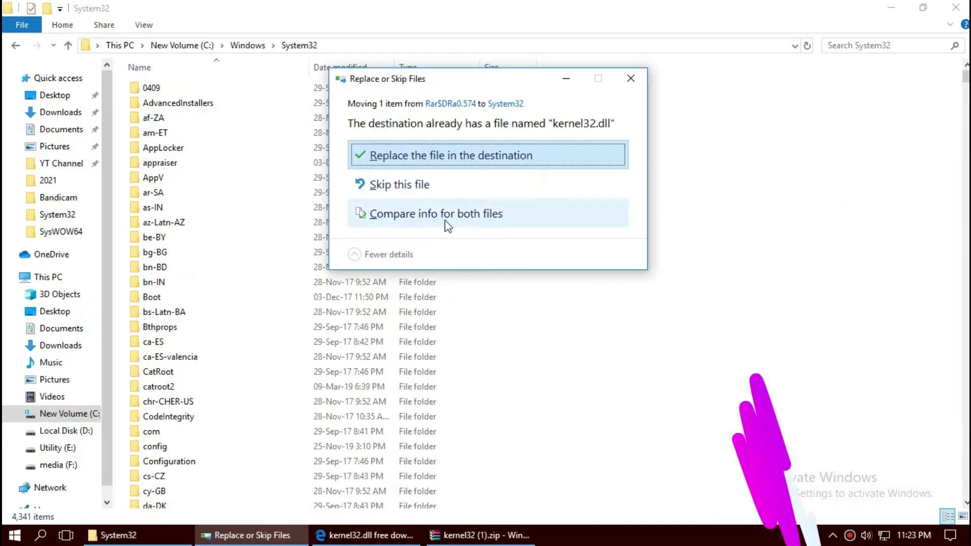
pyautogui.click(428, 160)
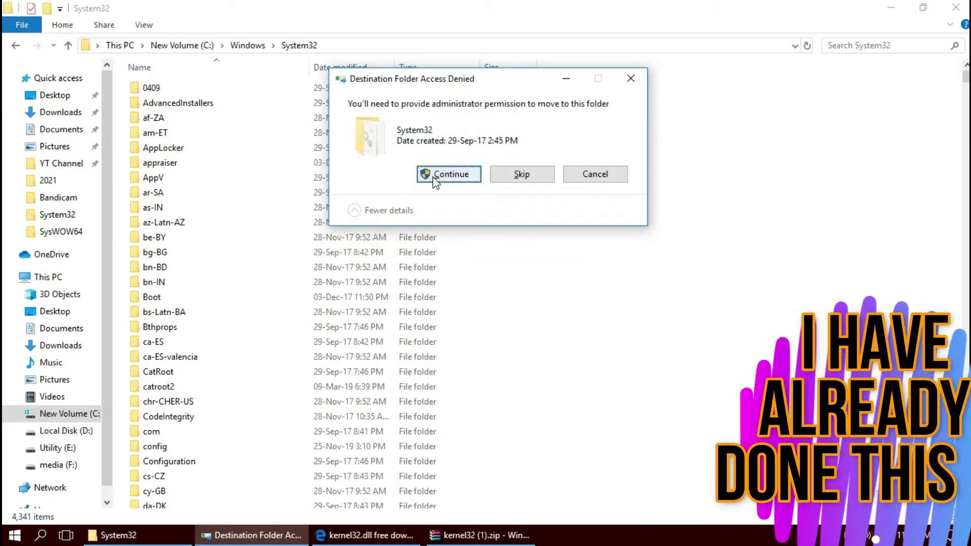
pyautogui.click(441, 174)
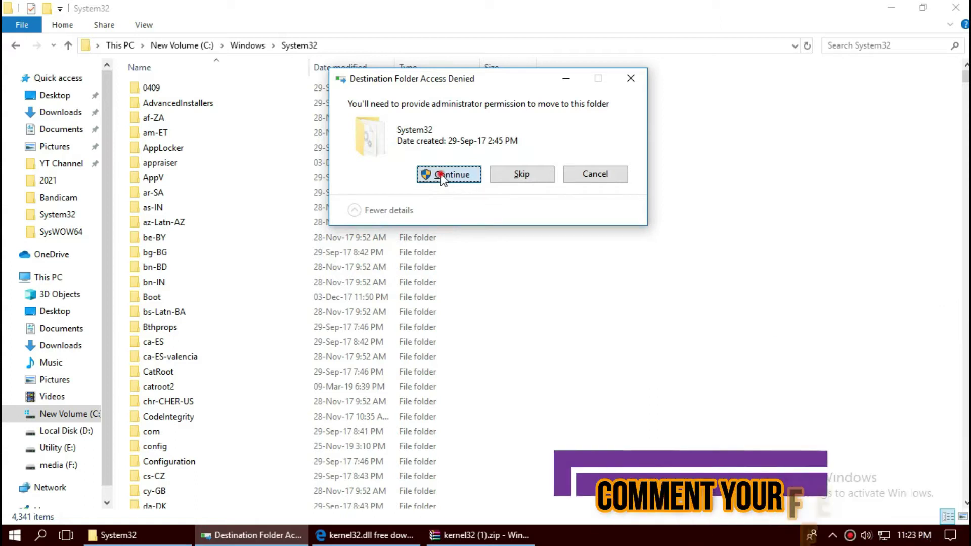
pyautogui.click(865, 47)
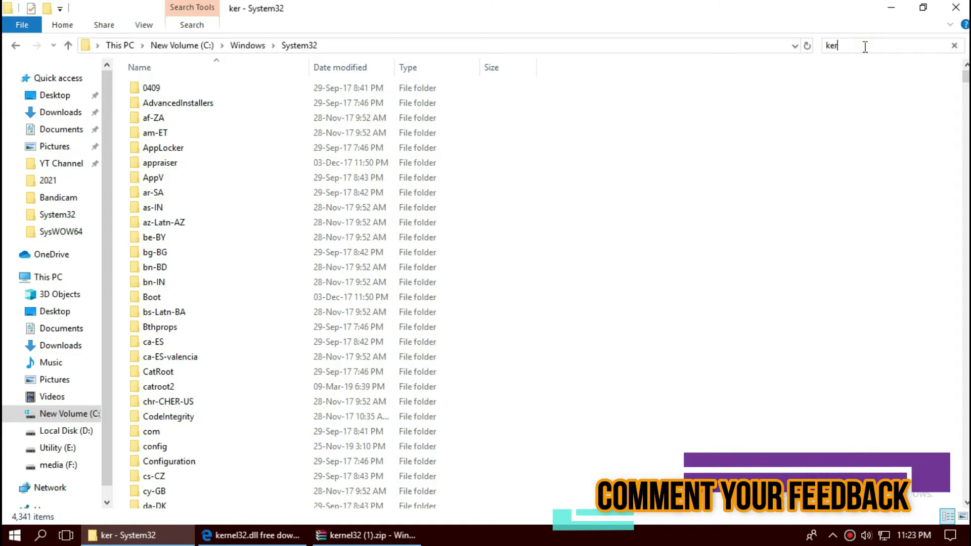
# Search System32 for kernel32 to confirm kernel32.dll is listed, then close the window.
pyautogui.write('n')
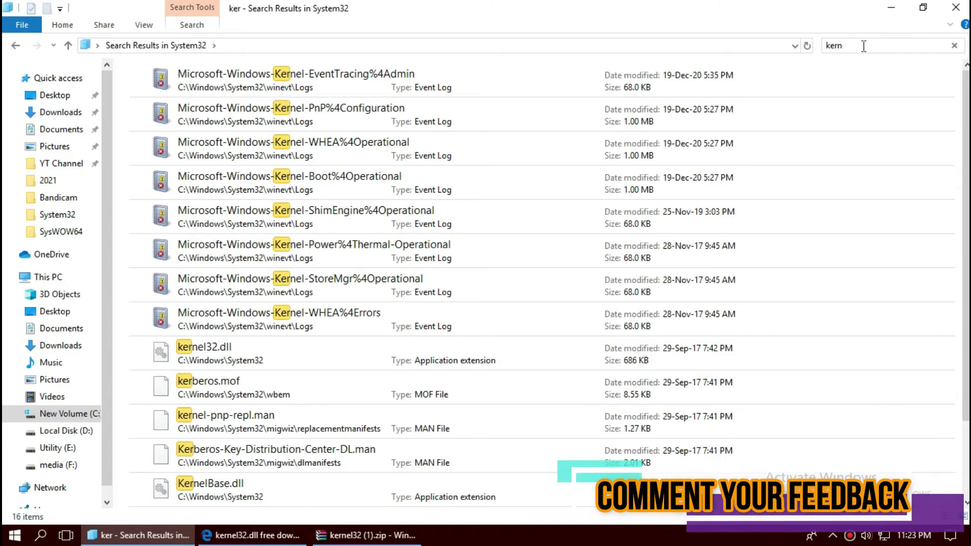
pyautogui.write('el32')
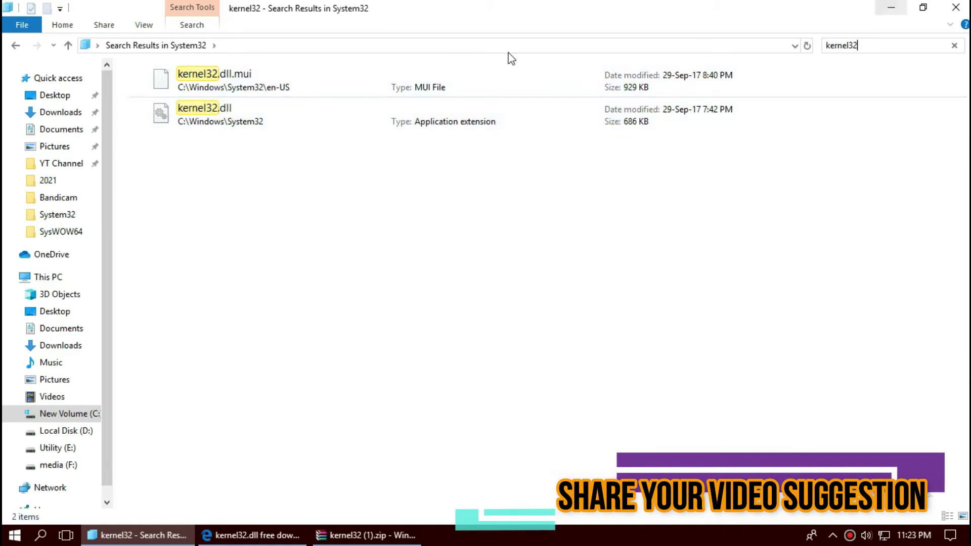
pyautogui.click(956, 7)
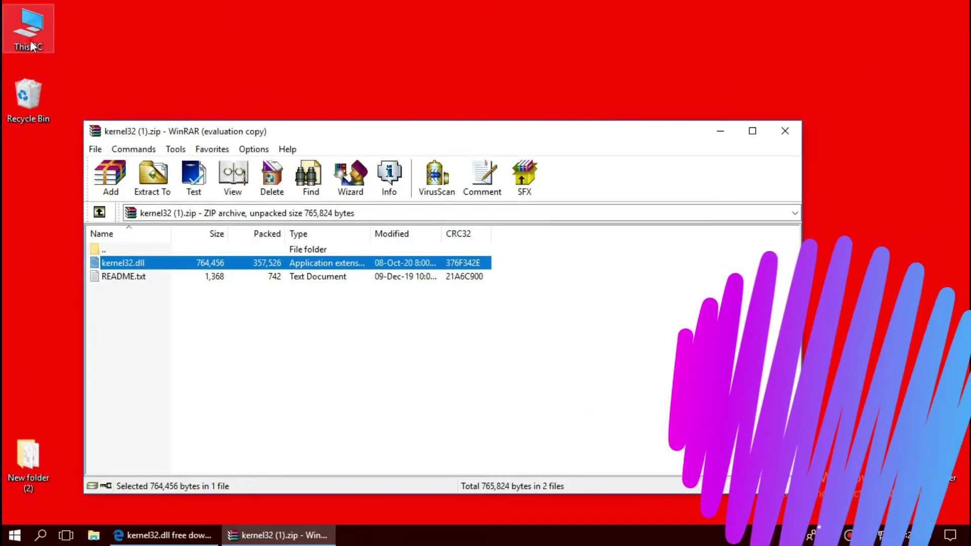
# Browse from This PC to New Volume (C:) > Windows > SysWOW64.
pyautogui.doubleClick(31, 47)
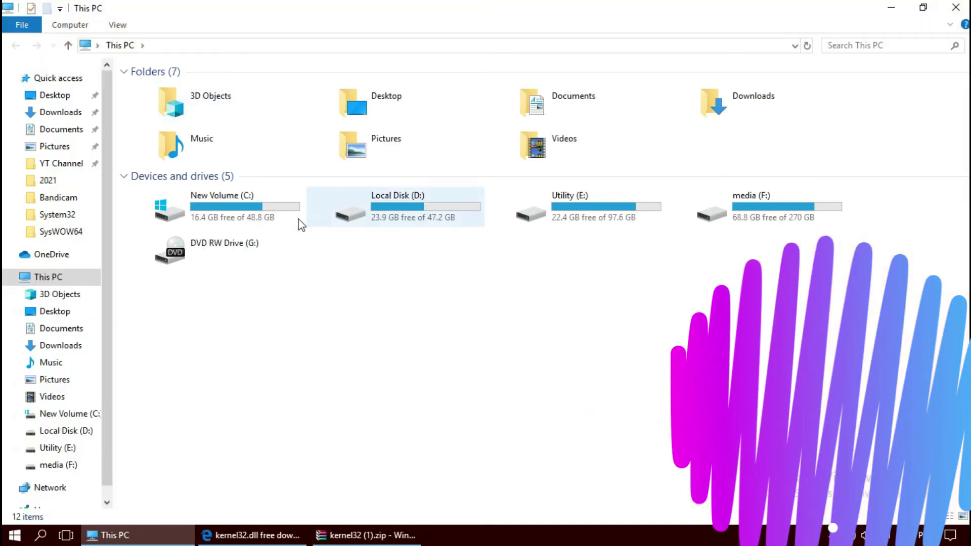
pyautogui.doubleClick(258, 218)
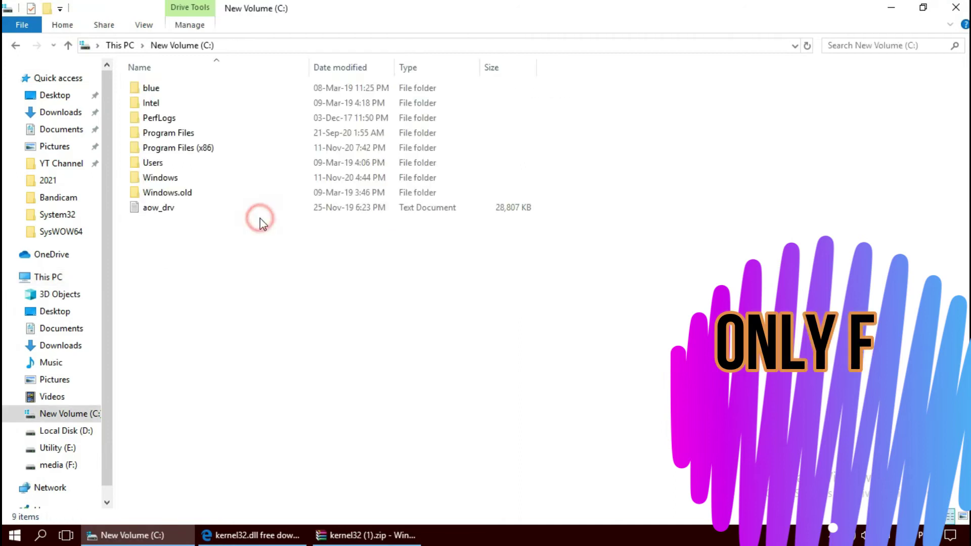
pyautogui.doubleClick(178, 183)
pyautogui.scroll(-13, 254, 363)
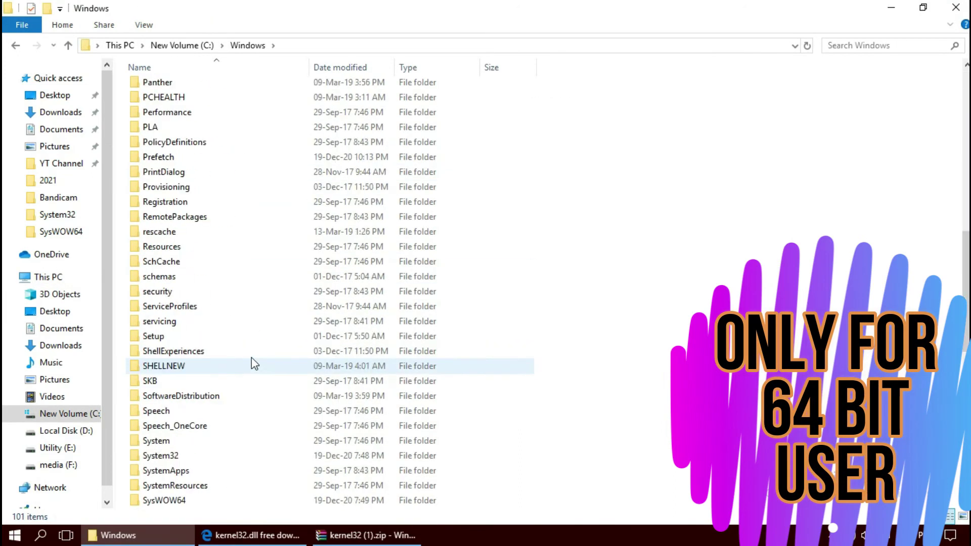
pyautogui.scroll(-6, 253, 363)
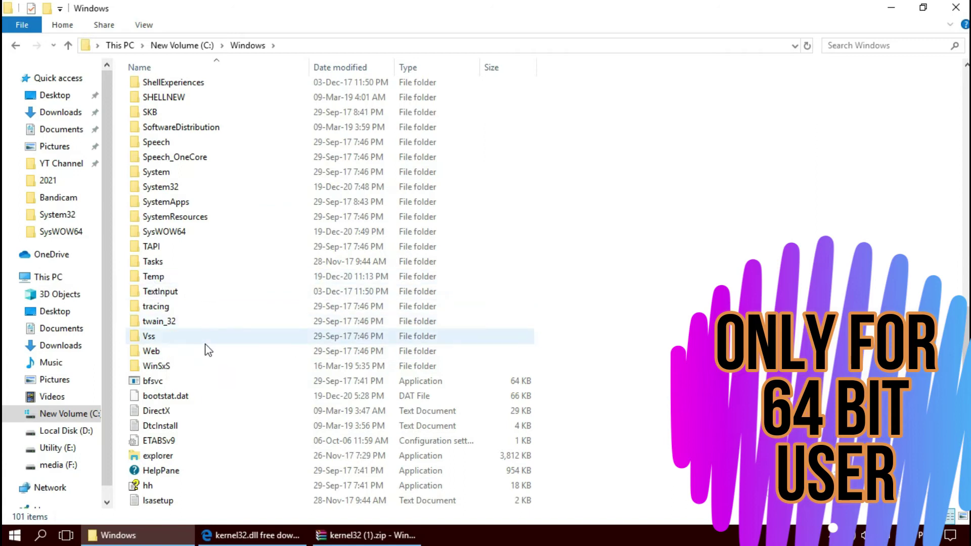
pyautogui.scroll(-2, 208, 343)
pyautogui.scroll(3, 208, 349)
pyautogui.click(185, 261)
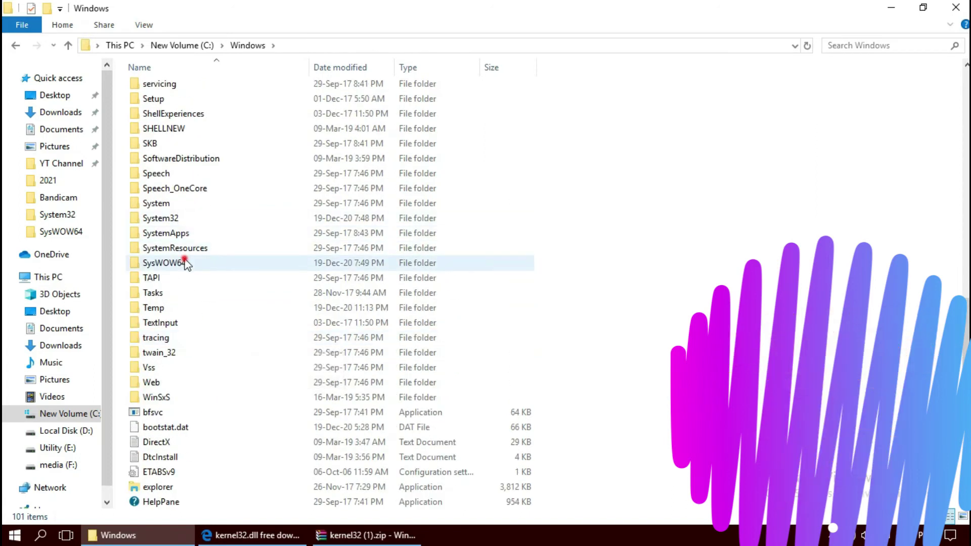
pyautogui.doubleClick(185, 262)
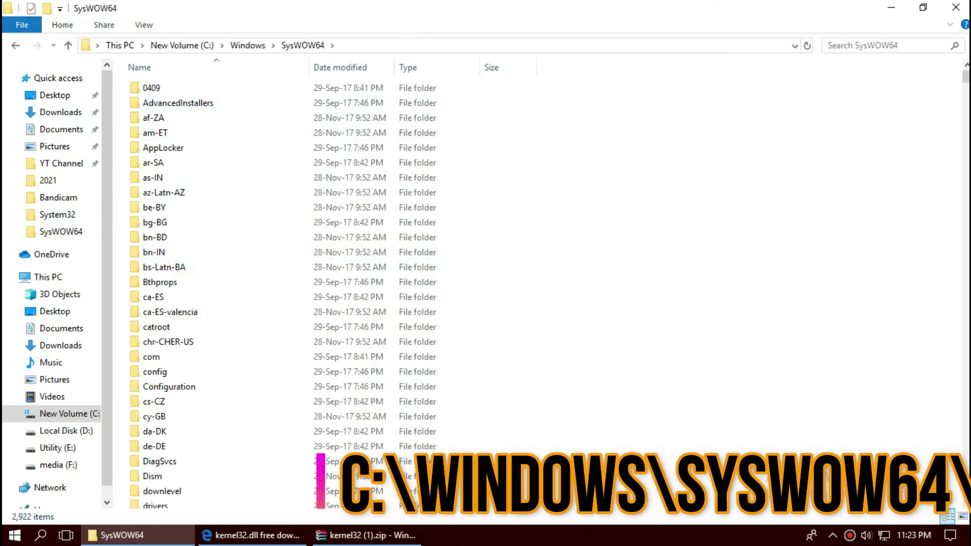
# Move kernel32.dll from the WinRAR archive into SysWOW64, replacing the existing file with admin permission.
pyautogui.click(376, 538)
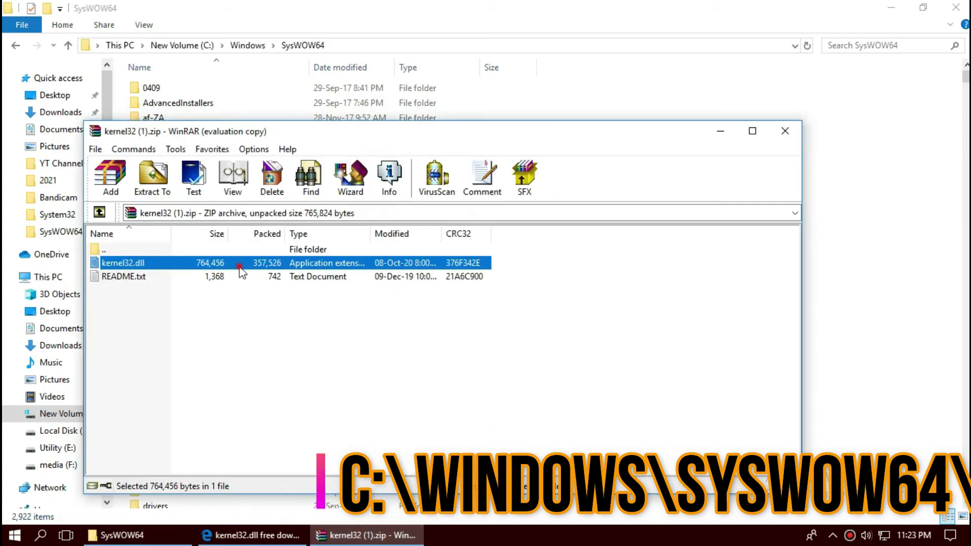
pyautogui.moveTo(872, 275); pyautogui.dragTo(873, 275)
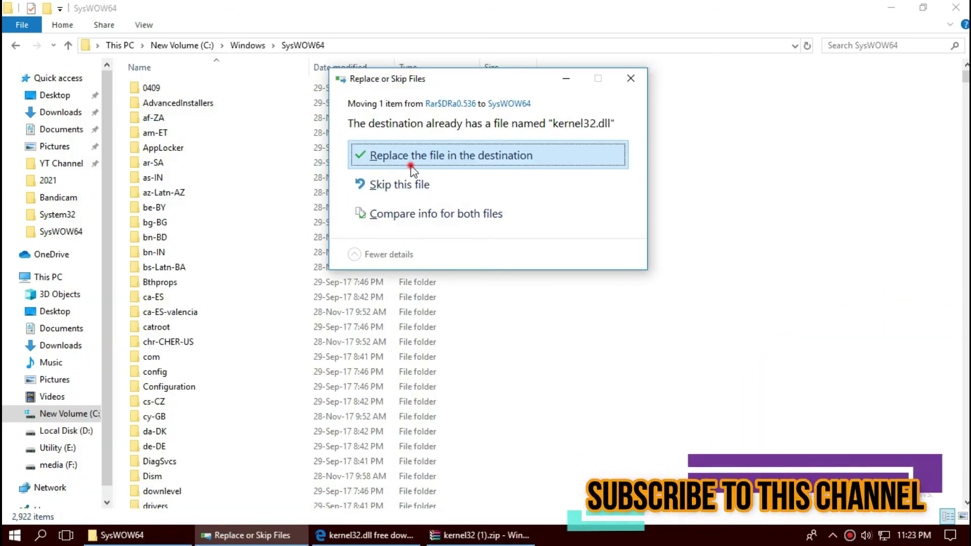
pyautogui.click(411, 165)
pyautogui.click(429, 177)
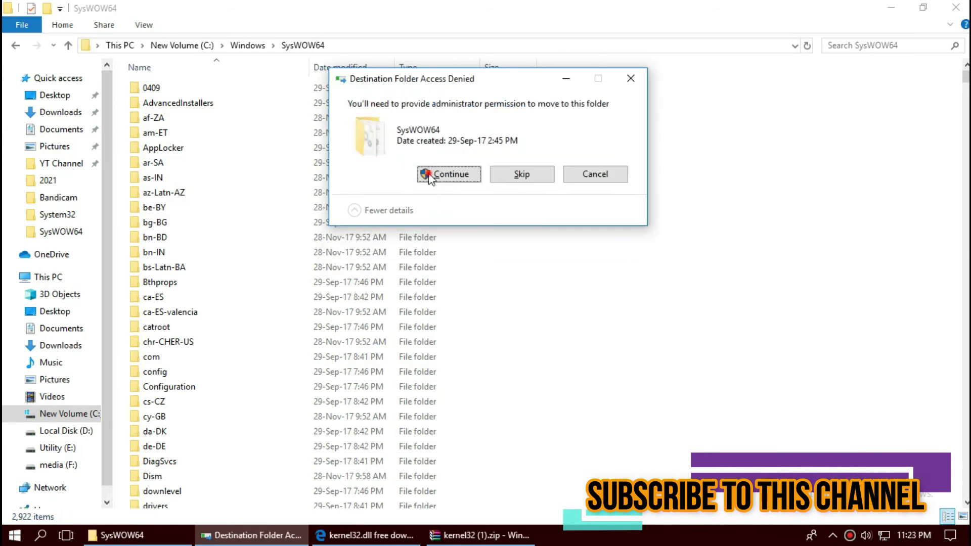
pyautogui.press('alt')
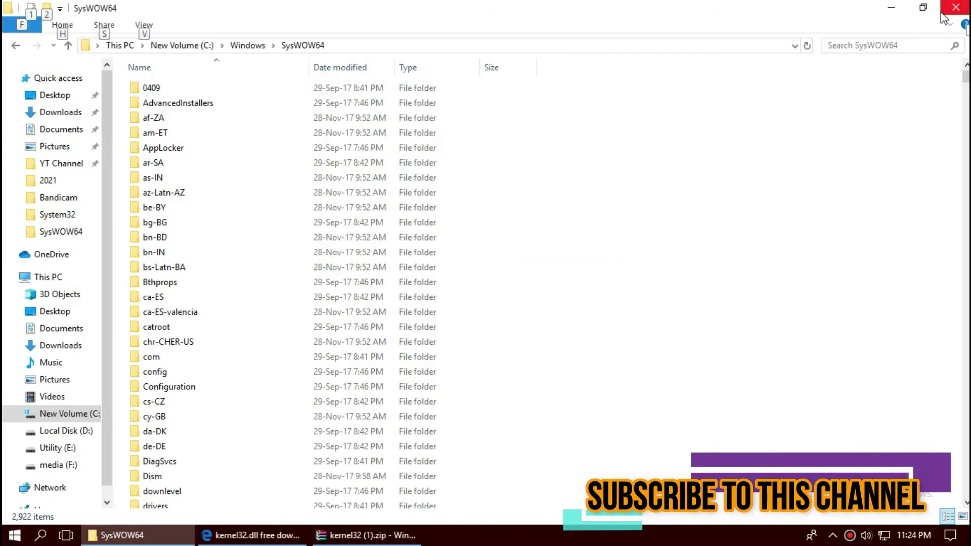
# Rerun the kernel32 search in SysWOW64 to confirm kernel32.dll is there, then close the window.
pyautogui.click(848, 45)
pyautogui.click(825, 63)
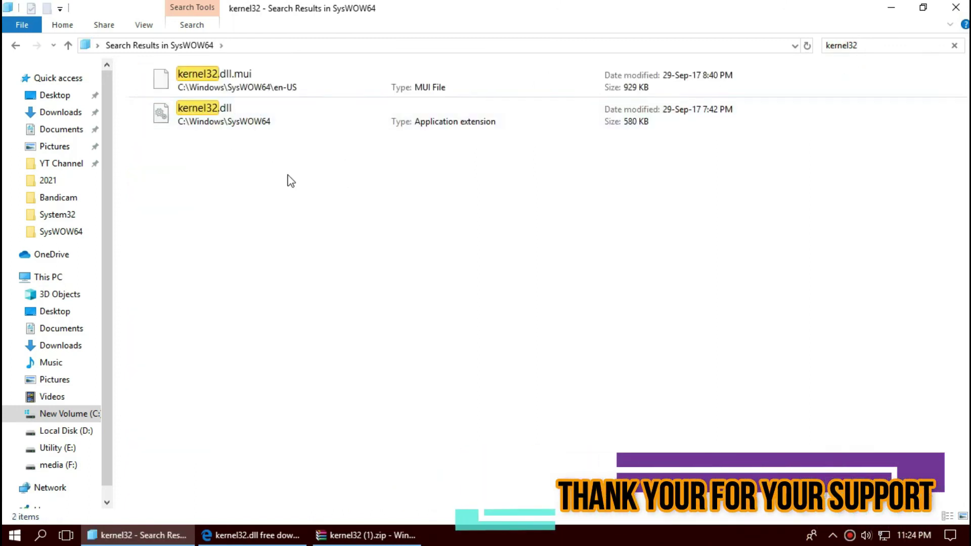
pyautogui.click(955, 7)
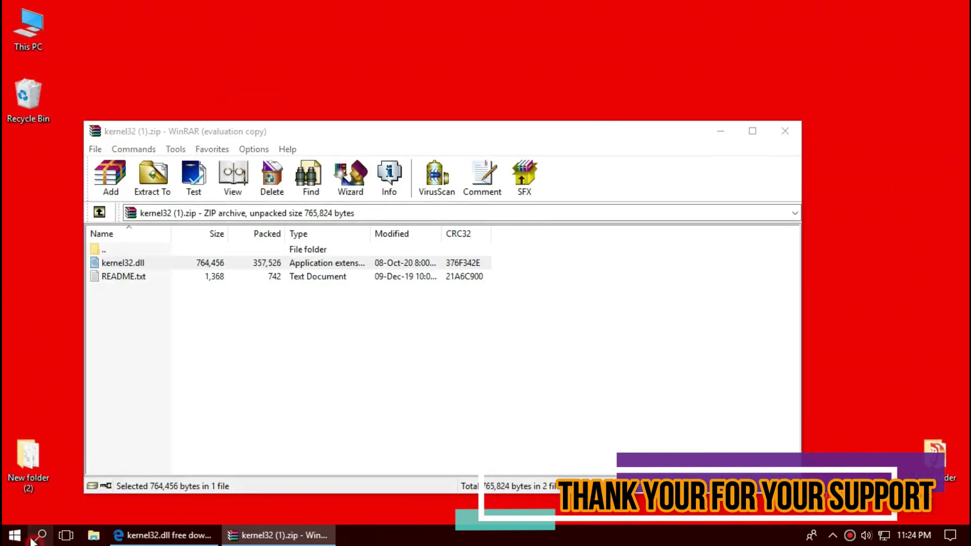
# Open the Windows Start menu from the taskbar.
pyautogui.click(12, 535)
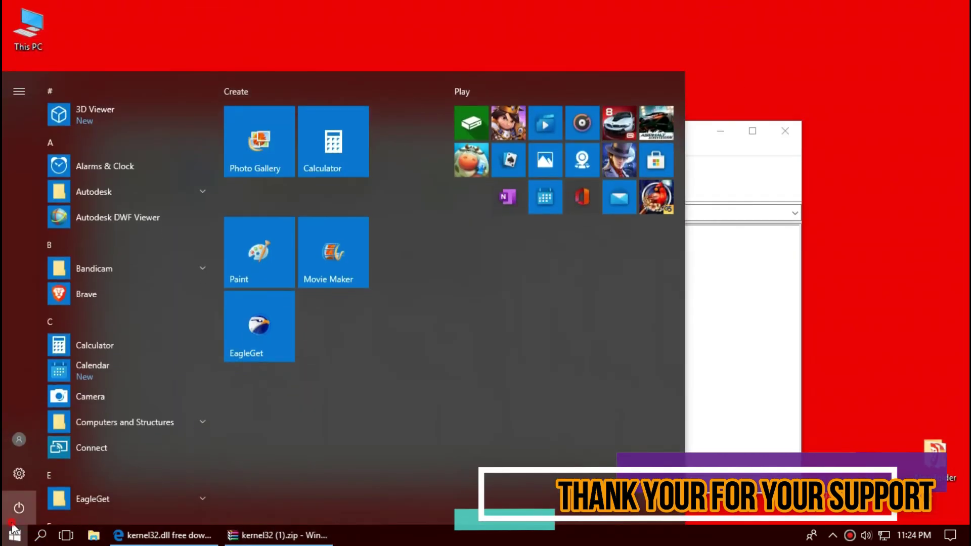